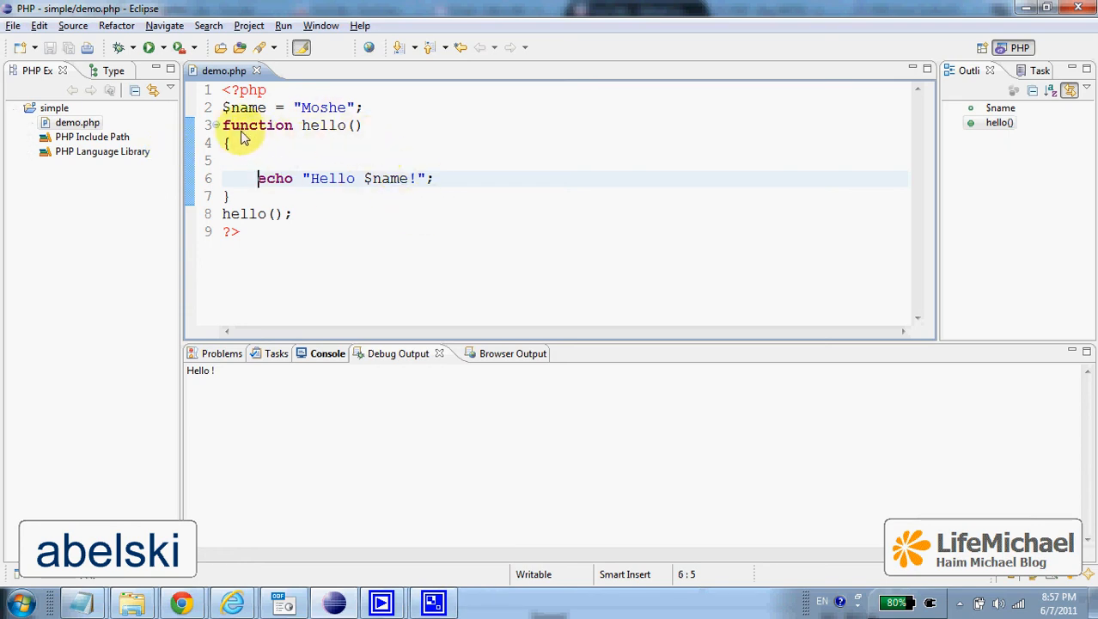
- Review the hello() block and the $name assignment, then position the cursor on the empty line inside hello()
drag(223, 126, 248, 201)
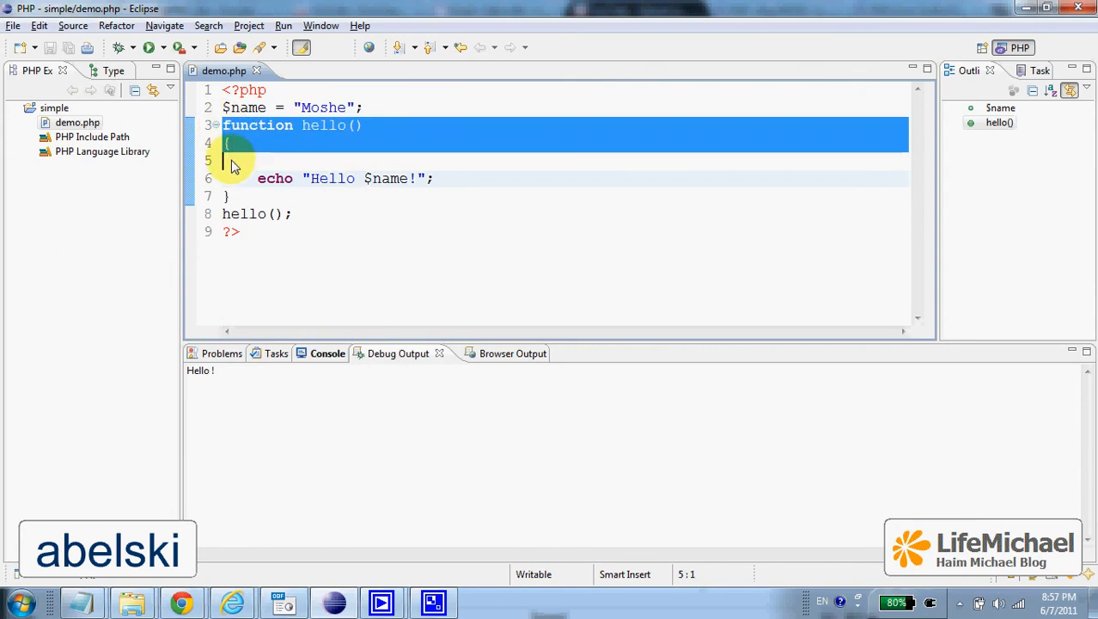
click(348, 213)
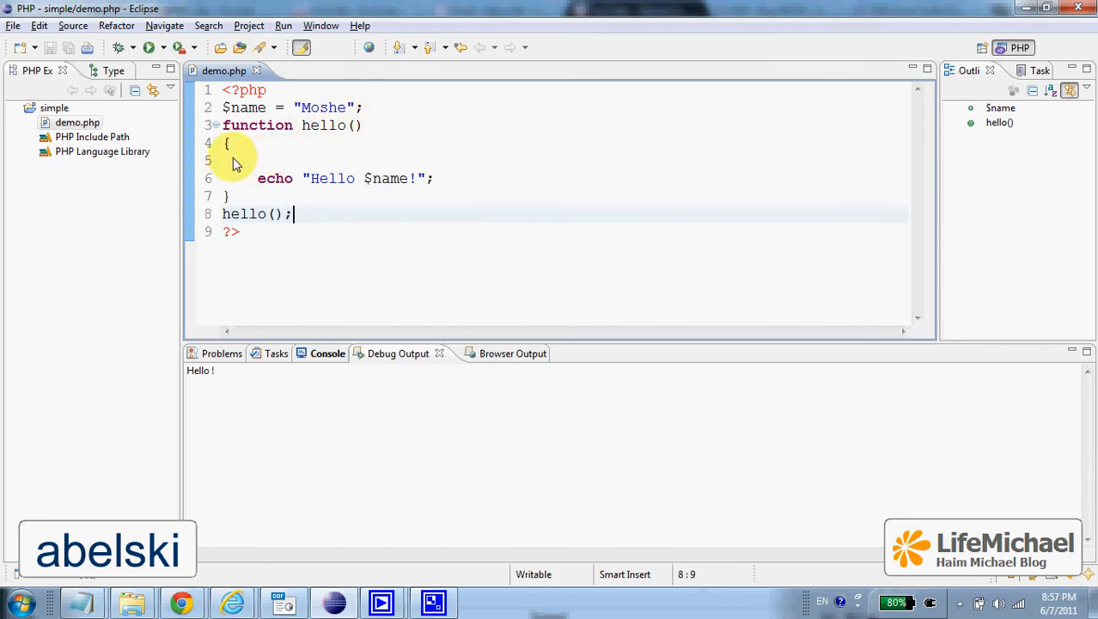
click(257, 161)
click(365, 107)
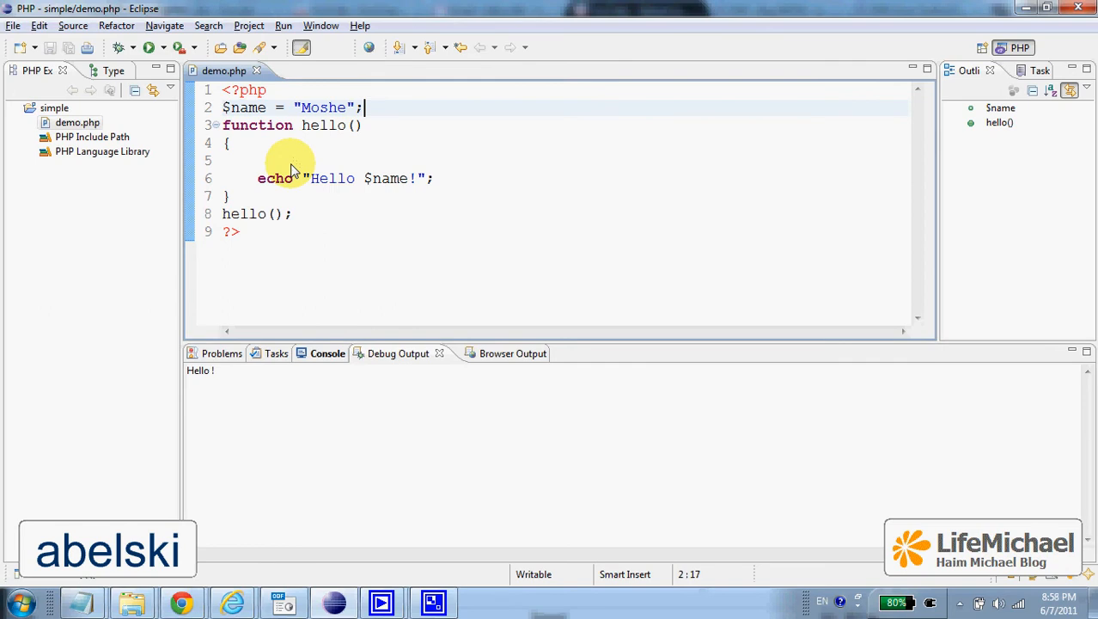
click(310, 161)
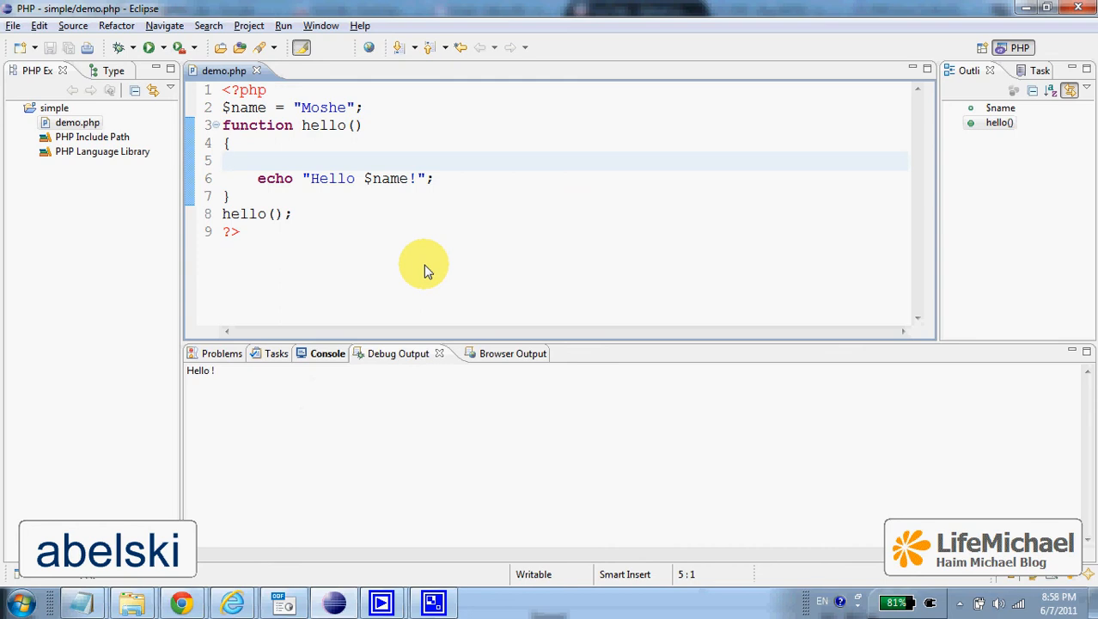
- Add an indented 'global $name;' declaration inside hello() and save demo.php
key(Tab)
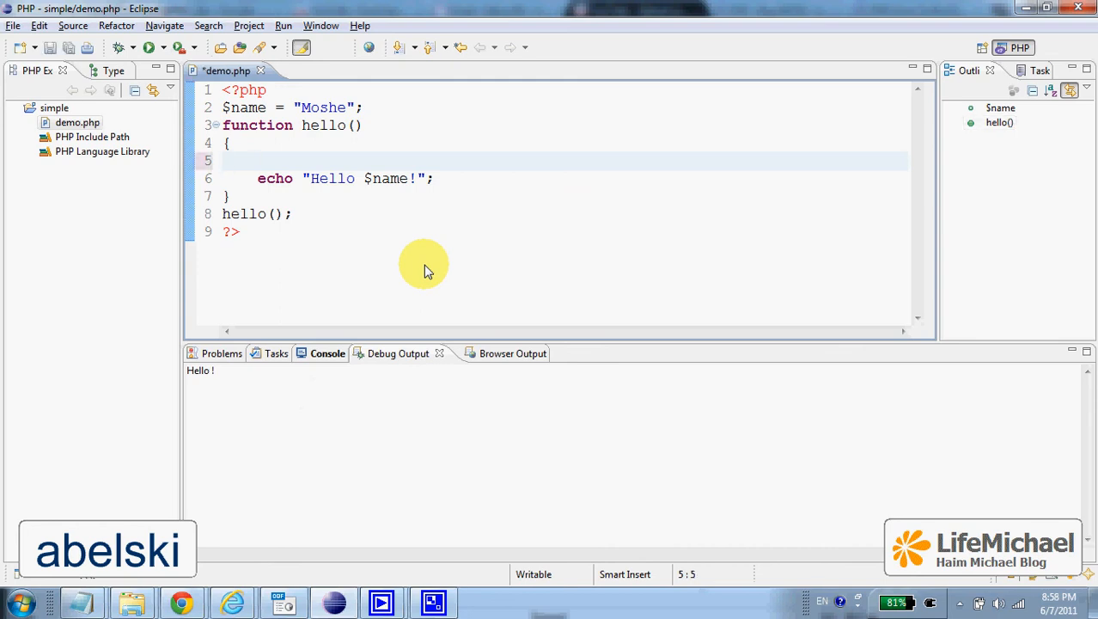
text(global )
text($n)
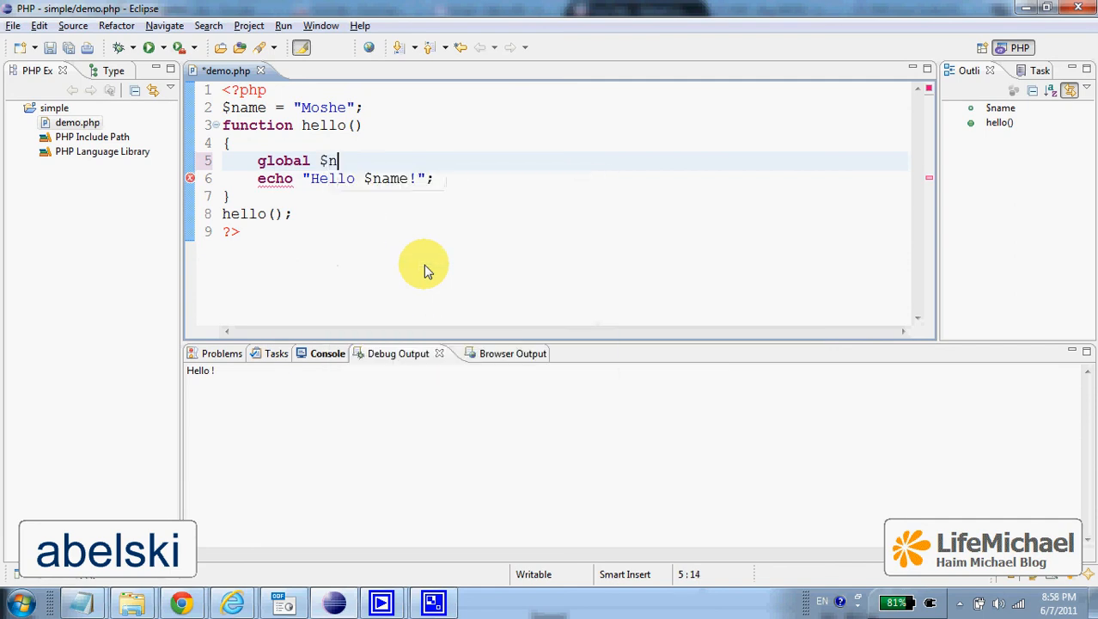
text(ame;)
key(ctrl+s)
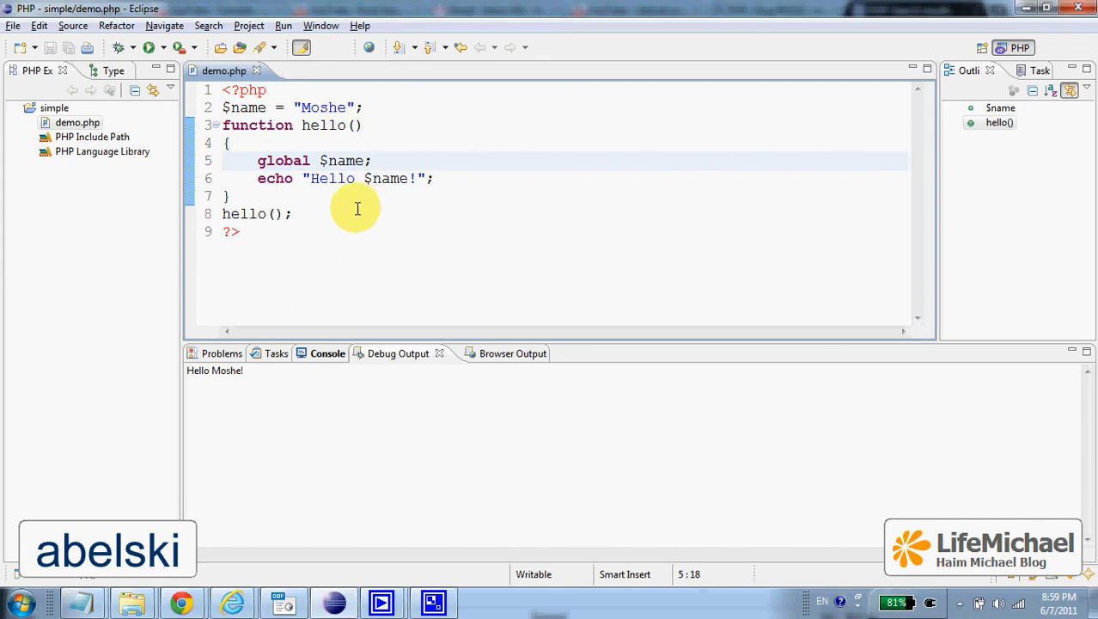
click(253, 161)
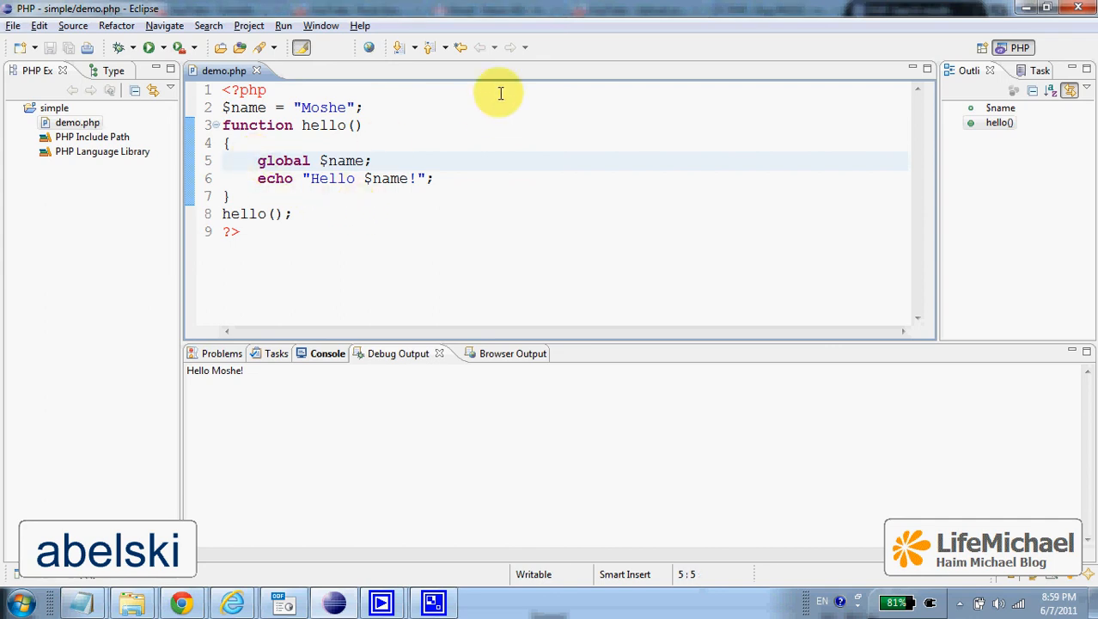
text(//)
- Change the echo to "Hello $GLOBALS[name]!" via autocomplete and save demo.php
key(Down)
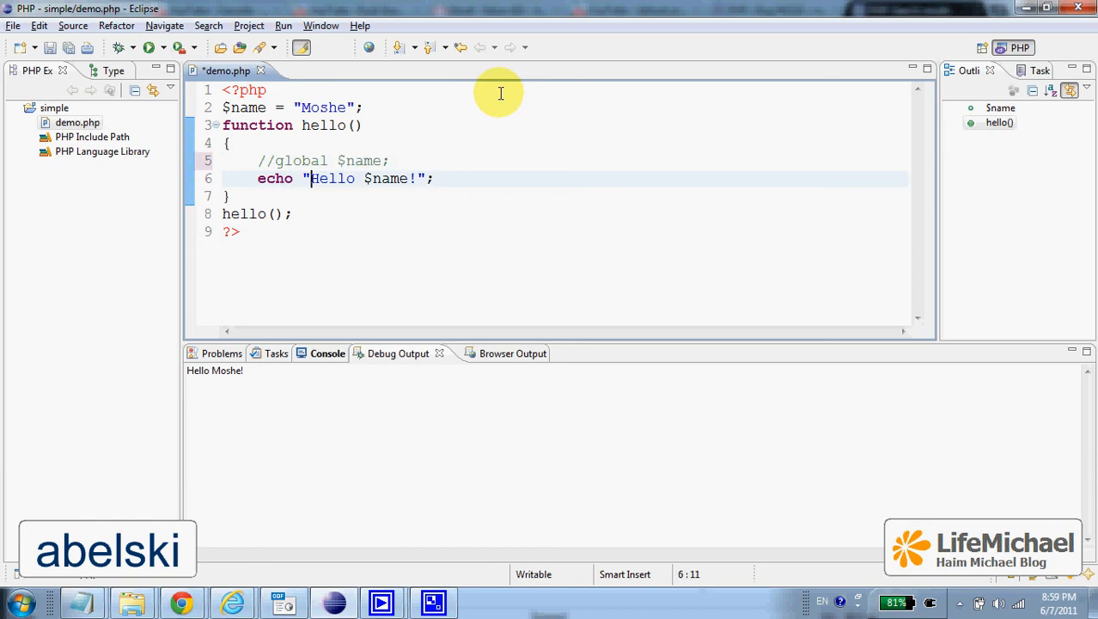
key(Right)
key(Right)
key(Right)
text($global)
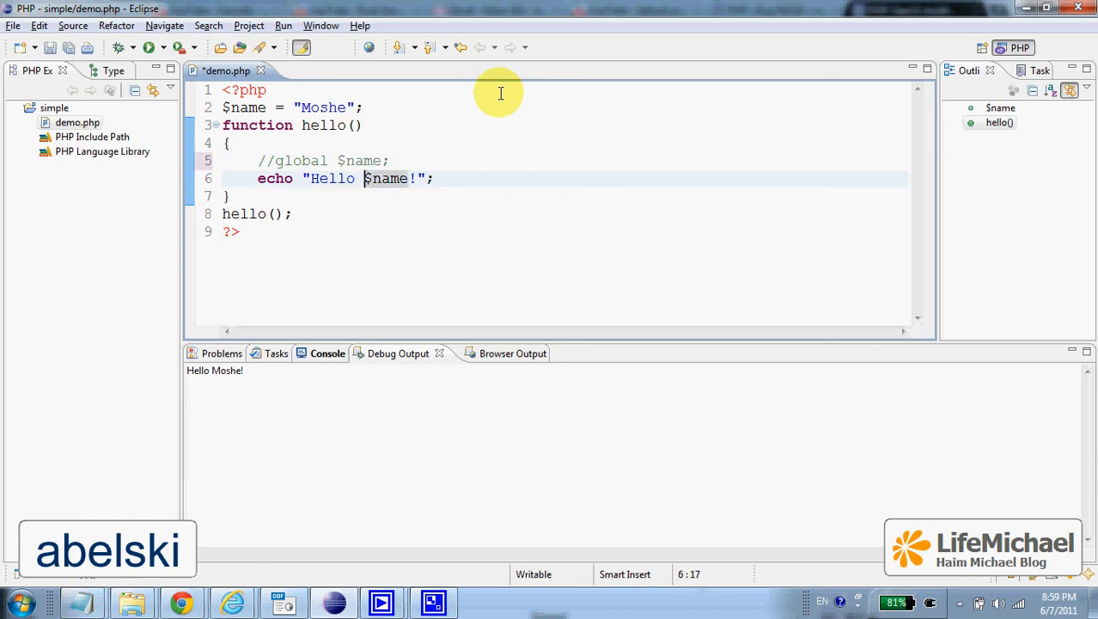
key(BackSpace)
key(BackSpace)
key(BackSpace)
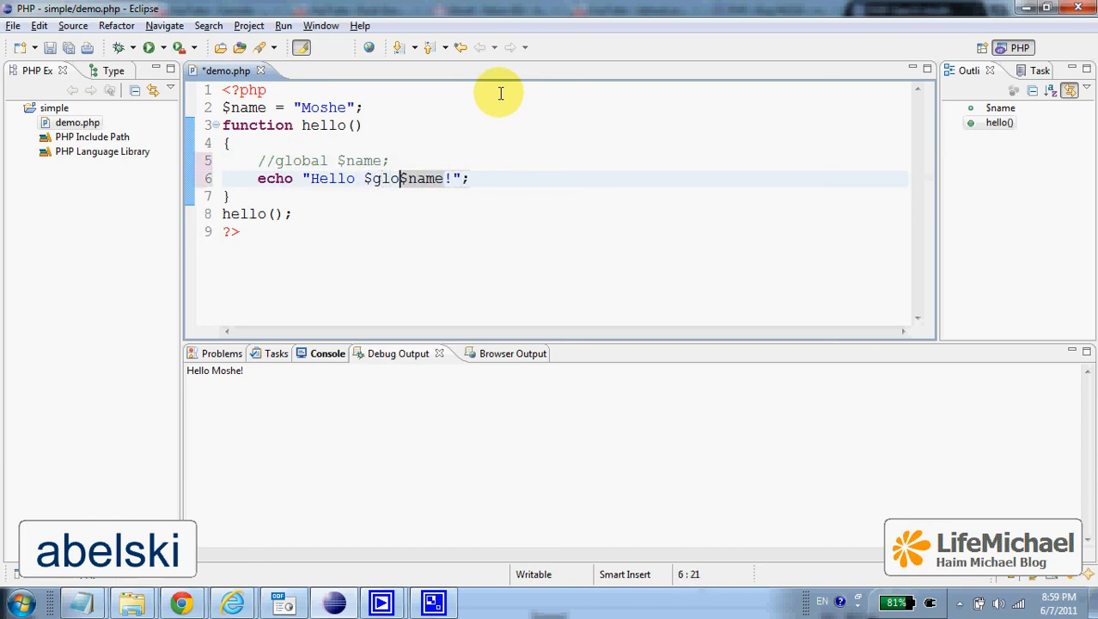
text(GLOBALS)
text([)
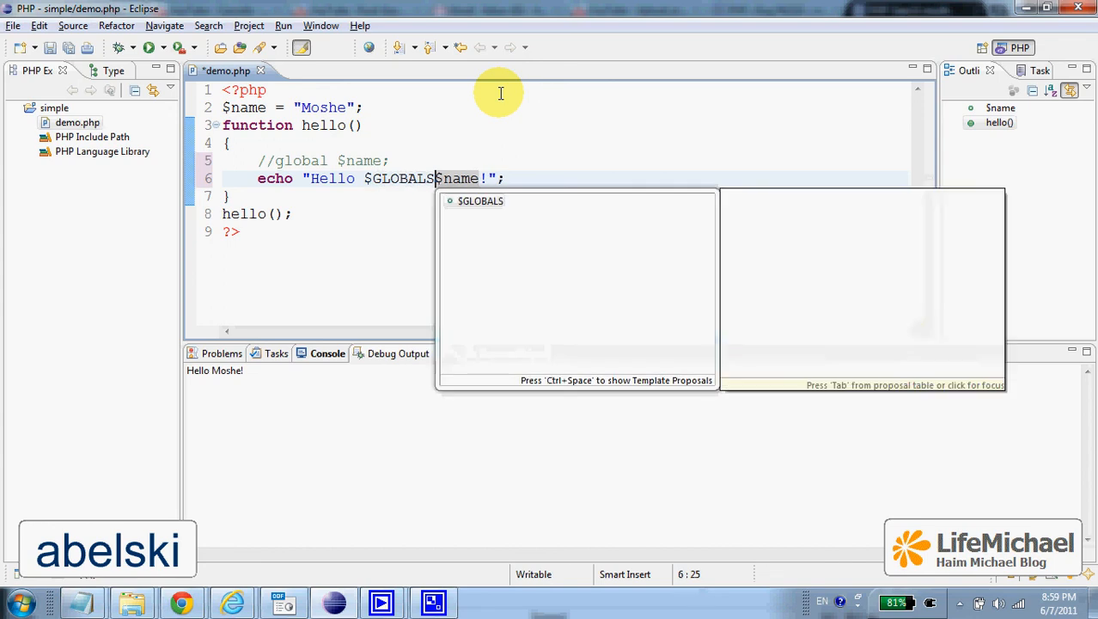
key(Right)
key(Right)
key(Right)
key(Right)
key(Right)
text(])
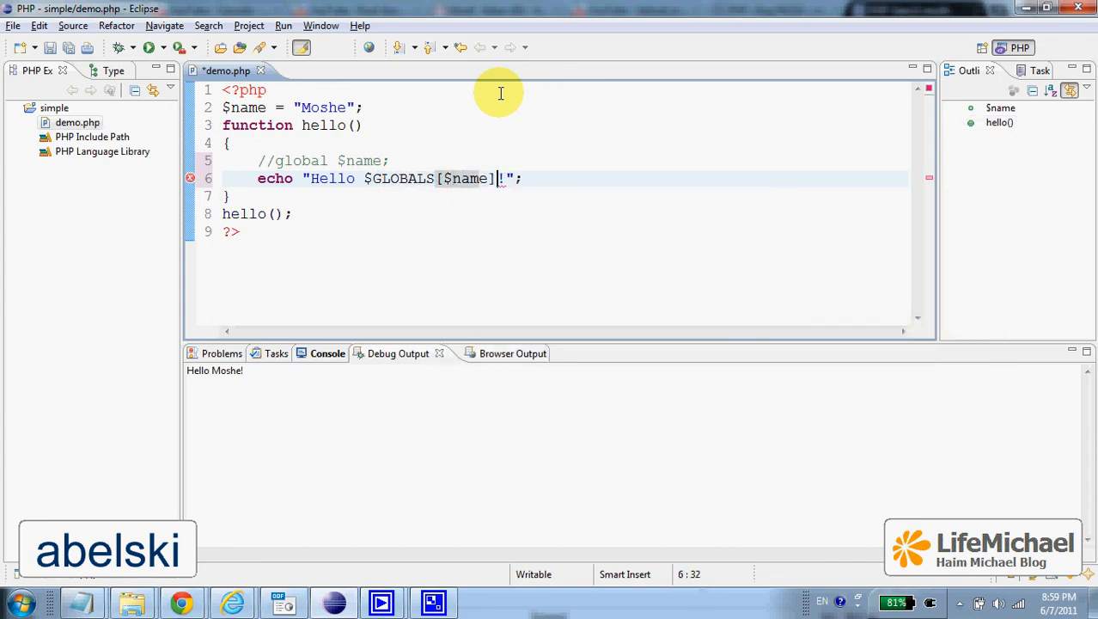
key(Left)
key(Left)
key(Left)
key(Left)
key(Left)
key(Left)
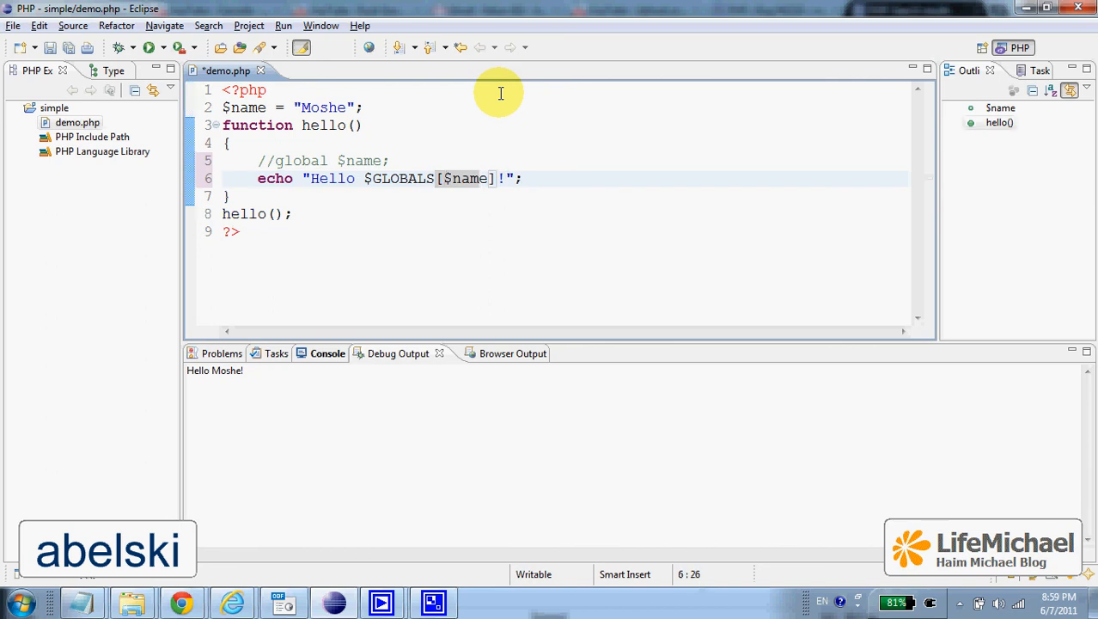
key(Delete)
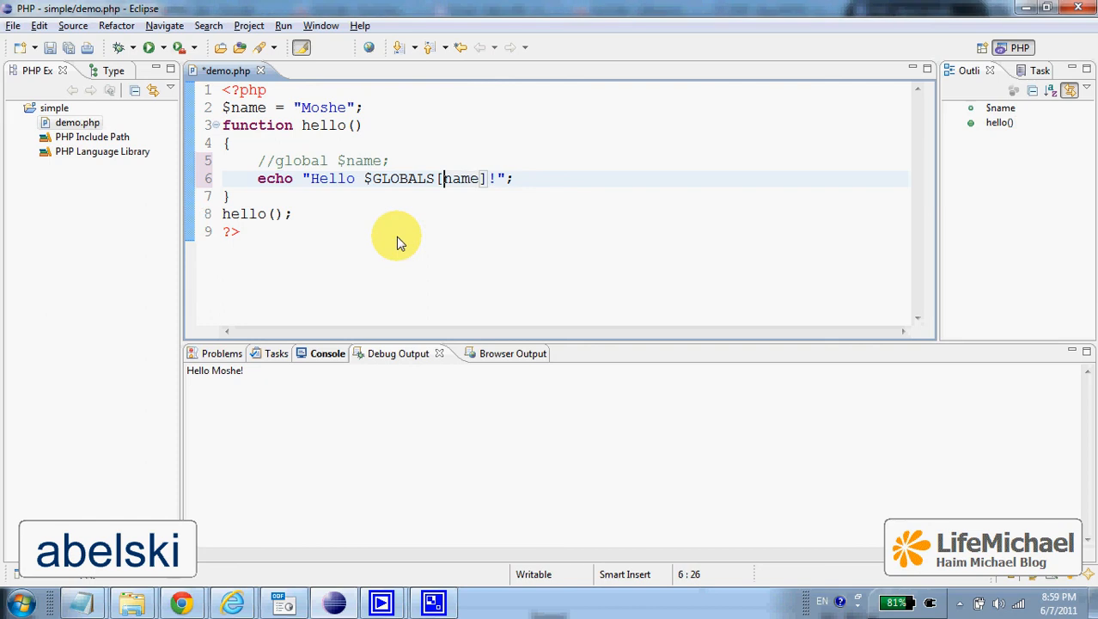
key(ctrl+s)
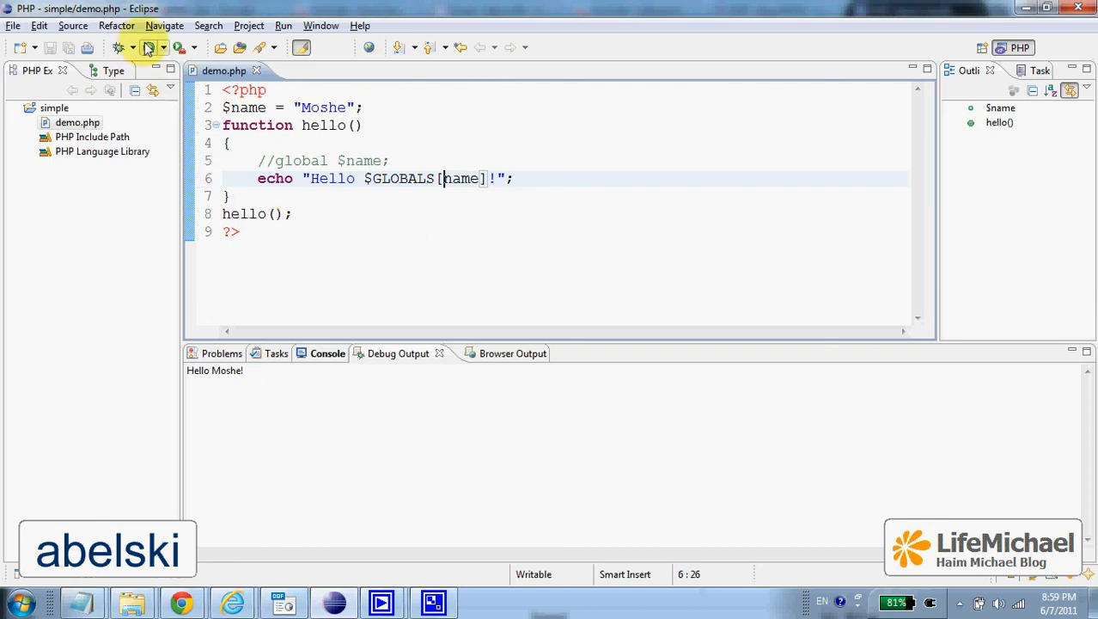